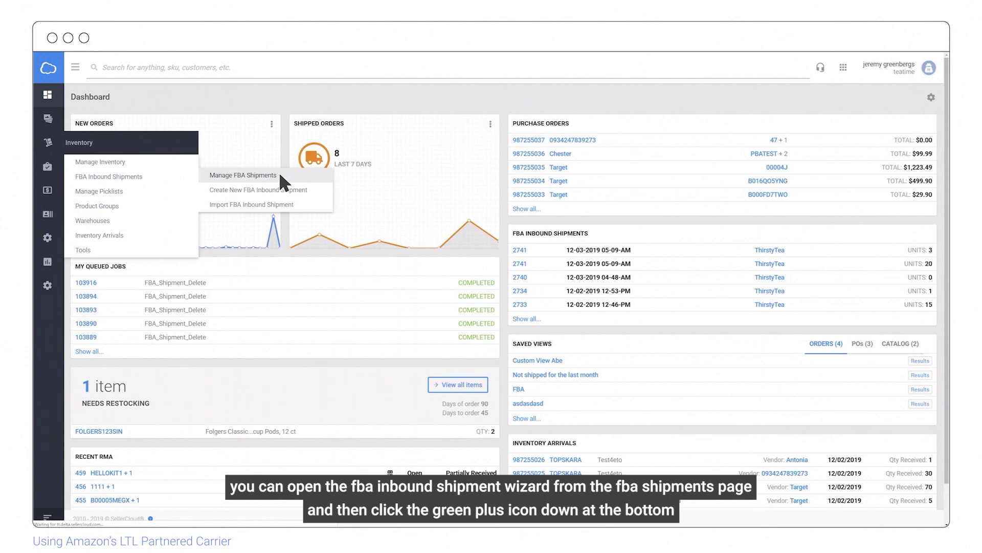
# - From Manage FBA Shipments, launch the new FBA inbound shipment wizard
pyautogui.click(280, 175)
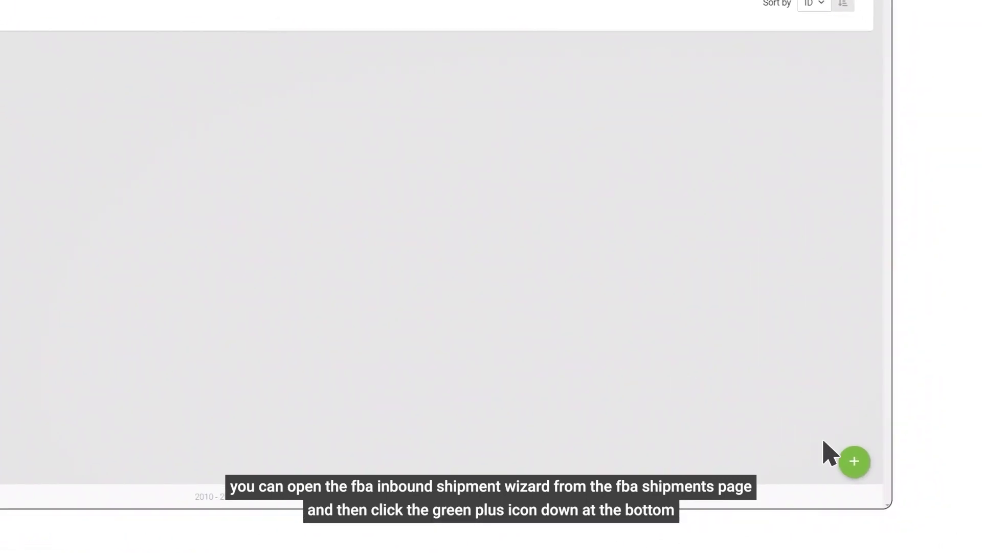
pyautogui.click(854, 459)
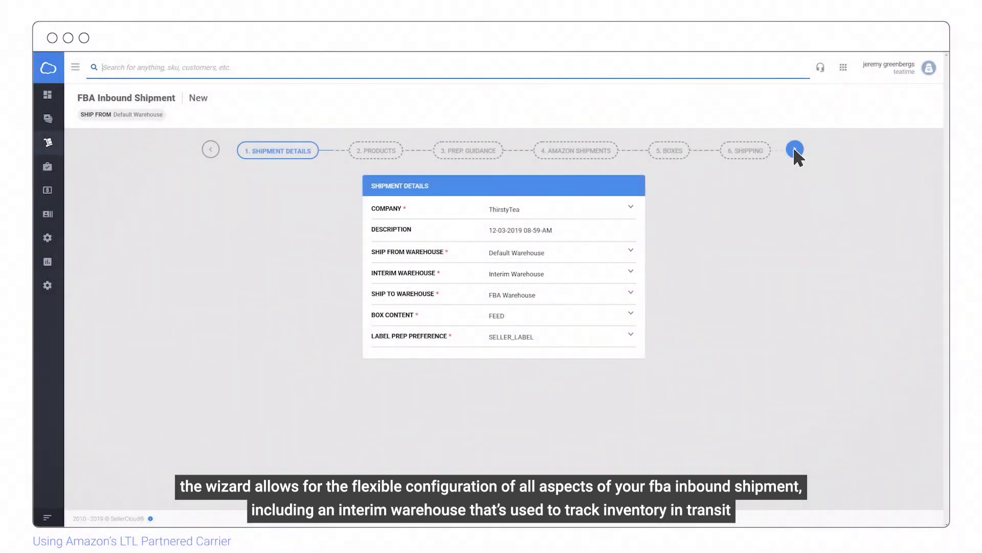
# - Accept the pre-filled shipment details and advance to step 2, Products
pyautogui.click(795, 150)
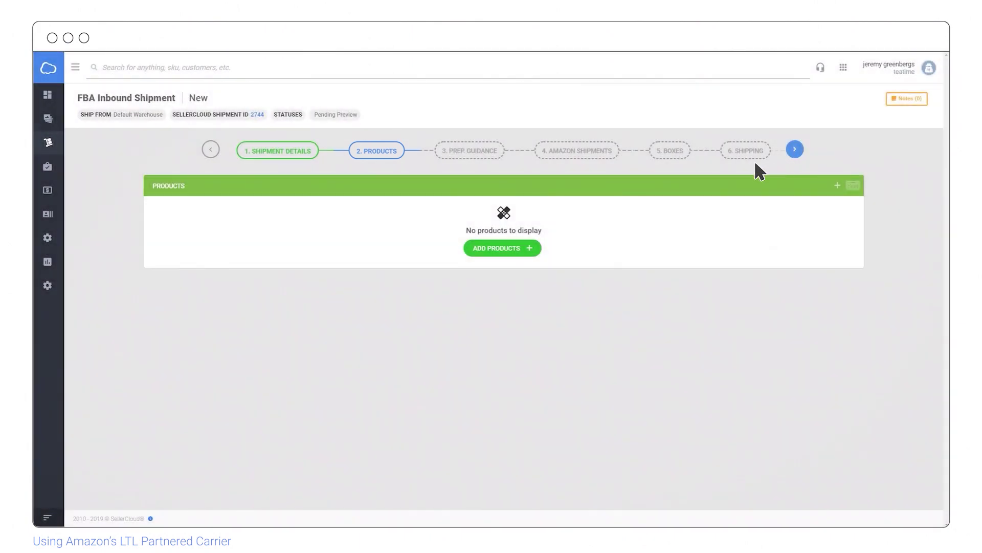
# - Add SKUs AMPKIT0, AQ69CXW and AQ6CXW to the shipment, then continue to Prep Guidance
pyautogui.click(508, 248)
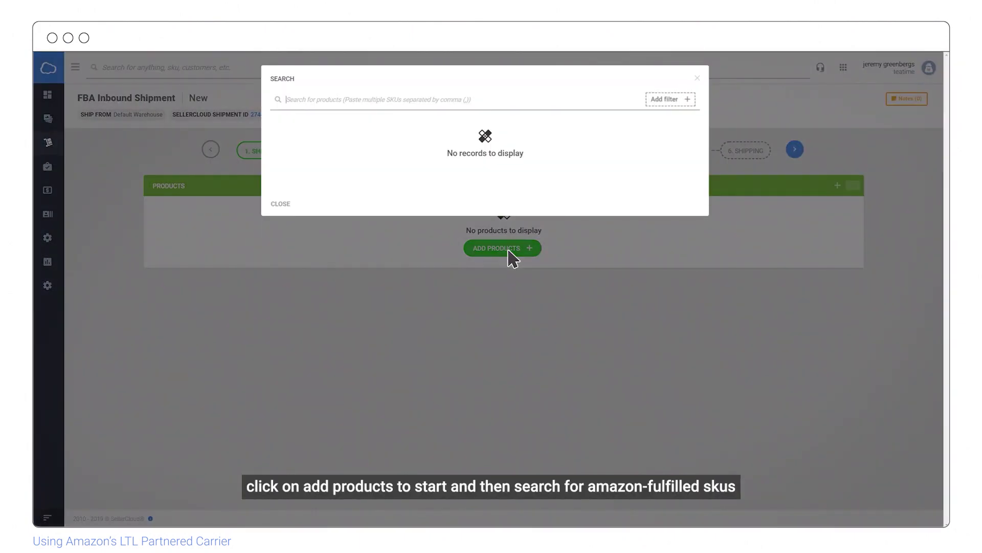
pyautogui.write('AMPKIT0, AQ69')
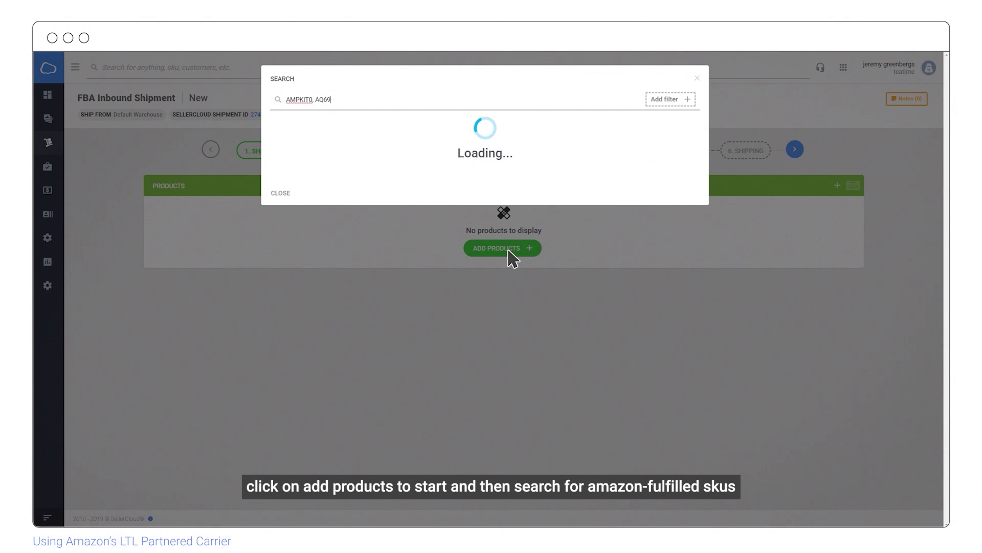
pyautogui.write('CXW, AQ6CXW')
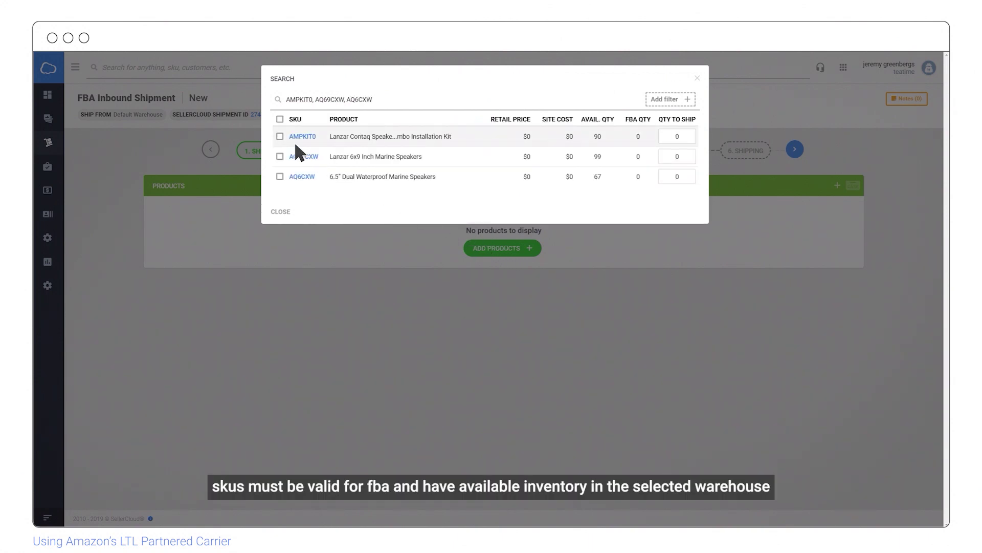
pyautogui.click(280, 137)
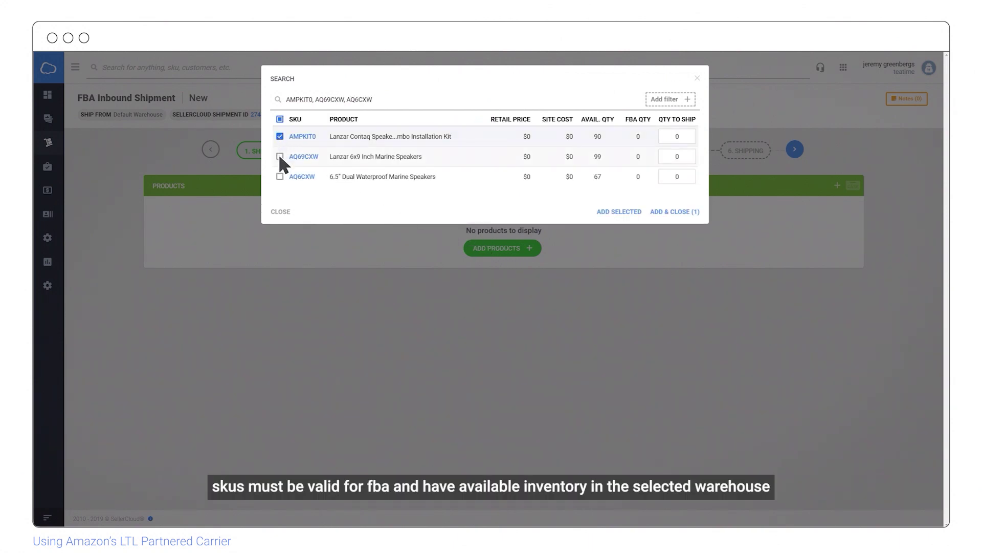
pyautogui.click(280, 177)
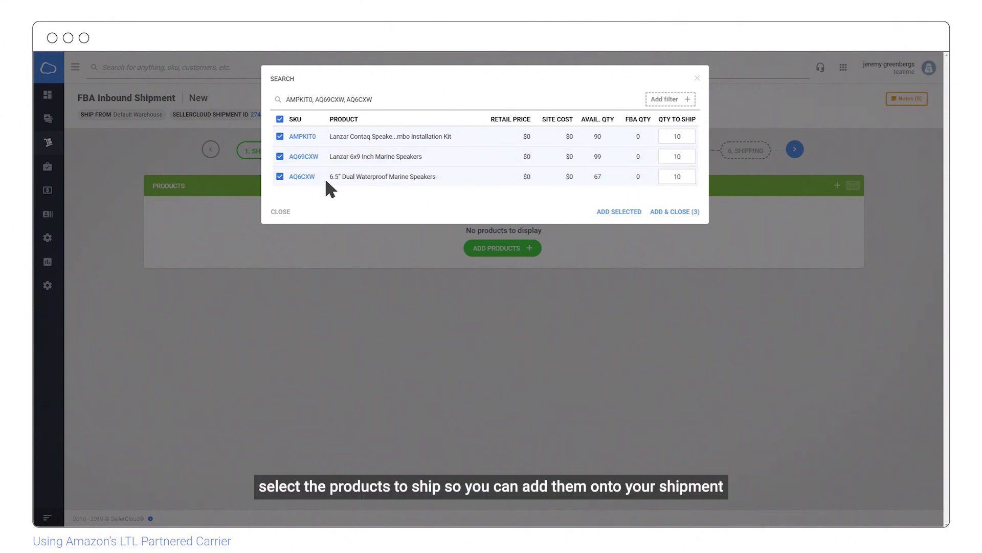
pyautogui.click(678, 212)
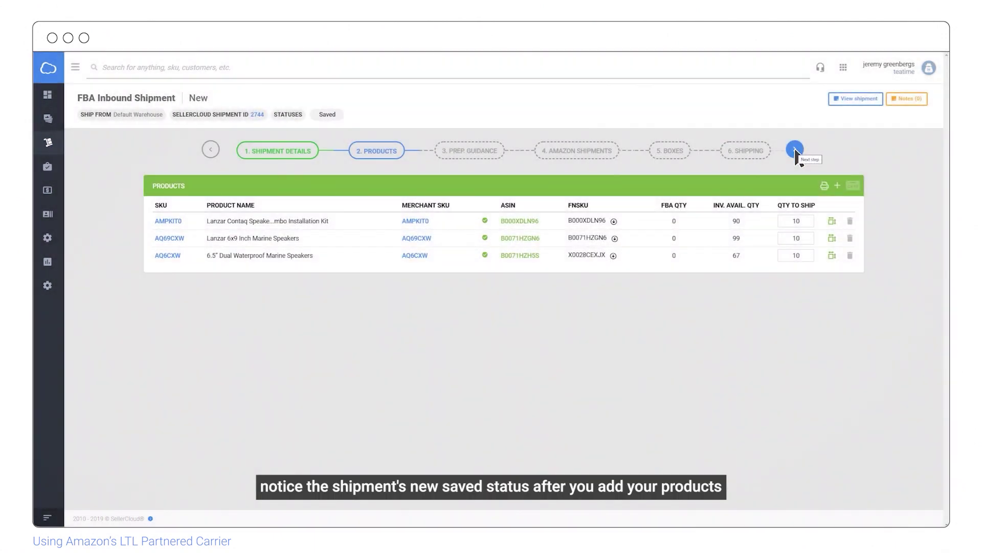
pyautogui.click(796, 152)
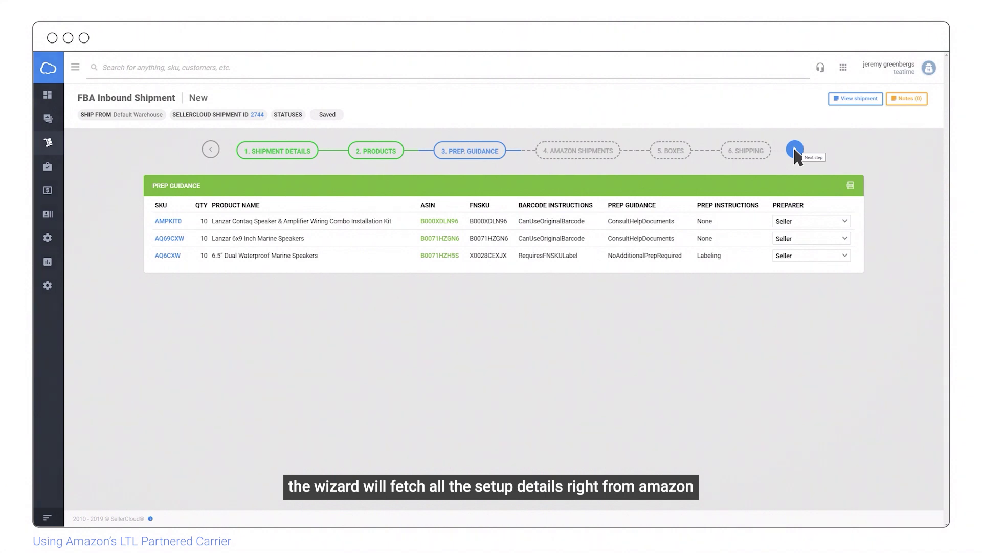
# - Fetch Amazon's four-shipment plan and set shipment 9235 to Working status
pyautogui.click(795, 150)
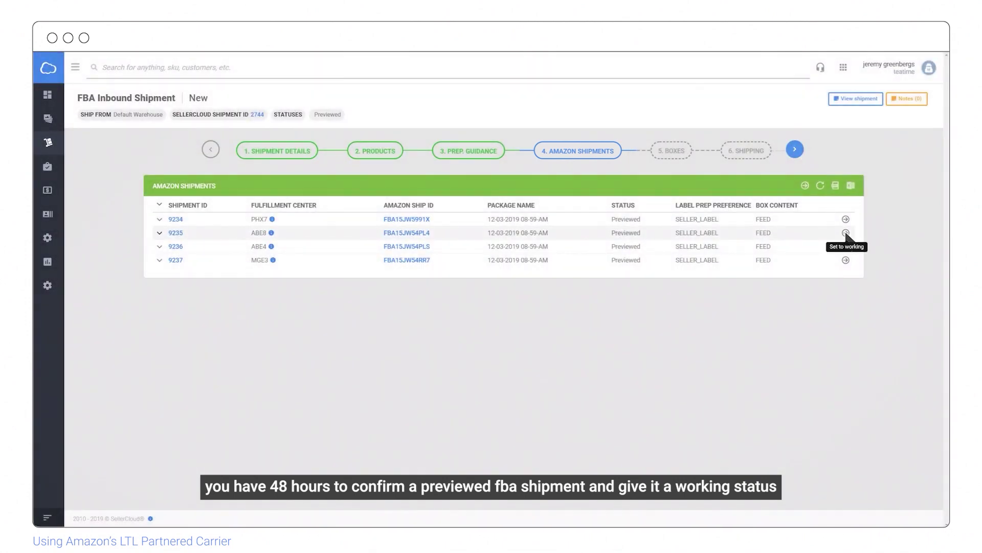
pyautogui.click(846, 232)
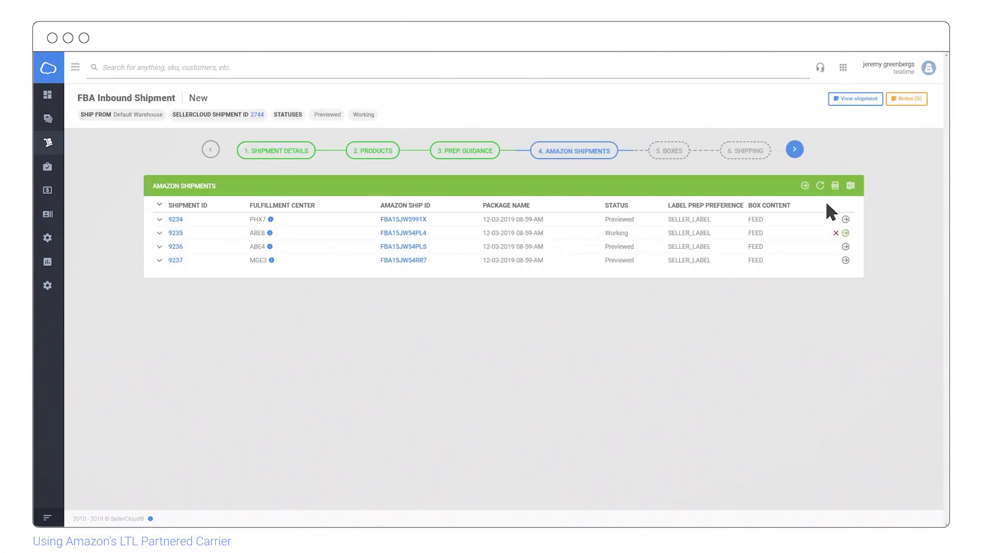
# - On the Boxes step, change shipment FBA15JW54PL4 - 9235's type to LTL/FTL
pyautogui.click(793, 149)
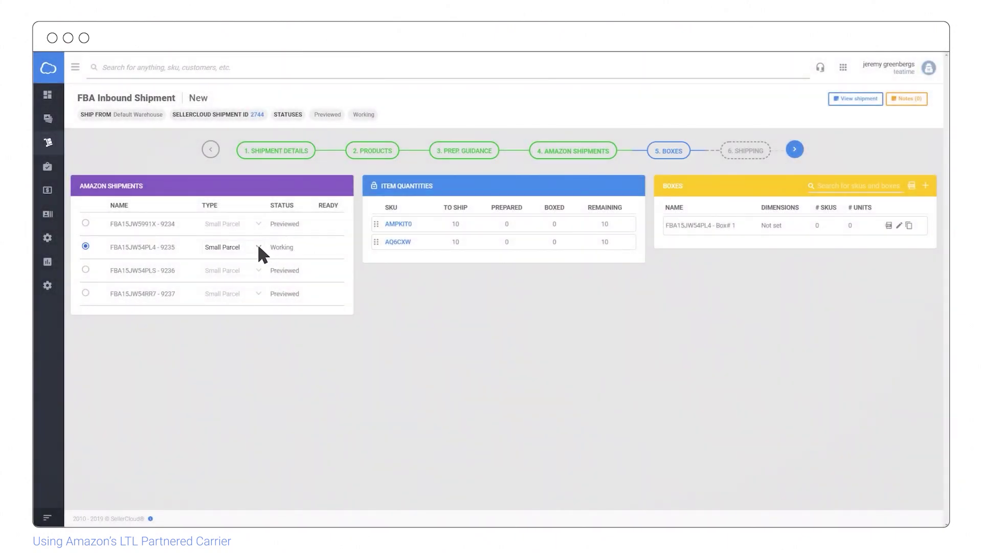
pyautogui.click(259, 247)
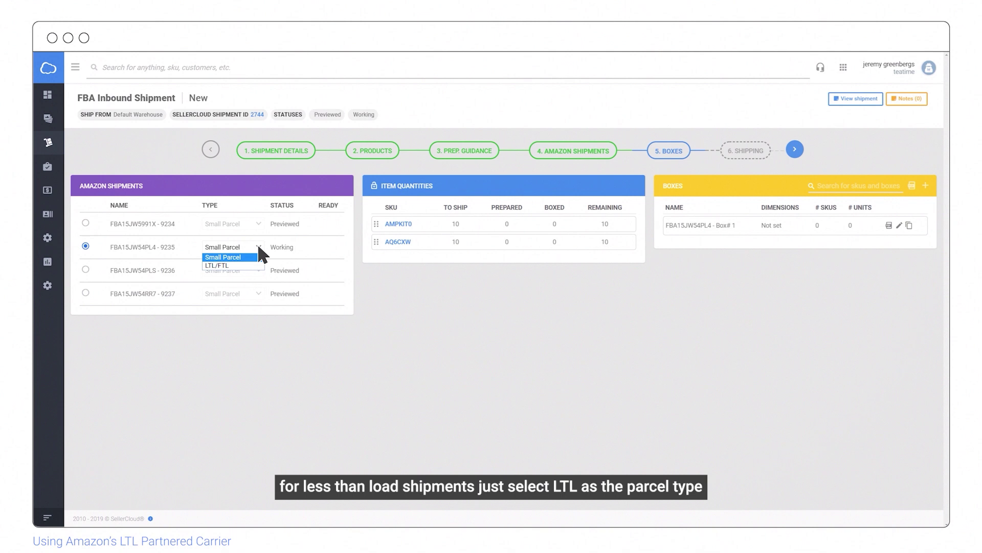
pyautogui.click(238, 265)
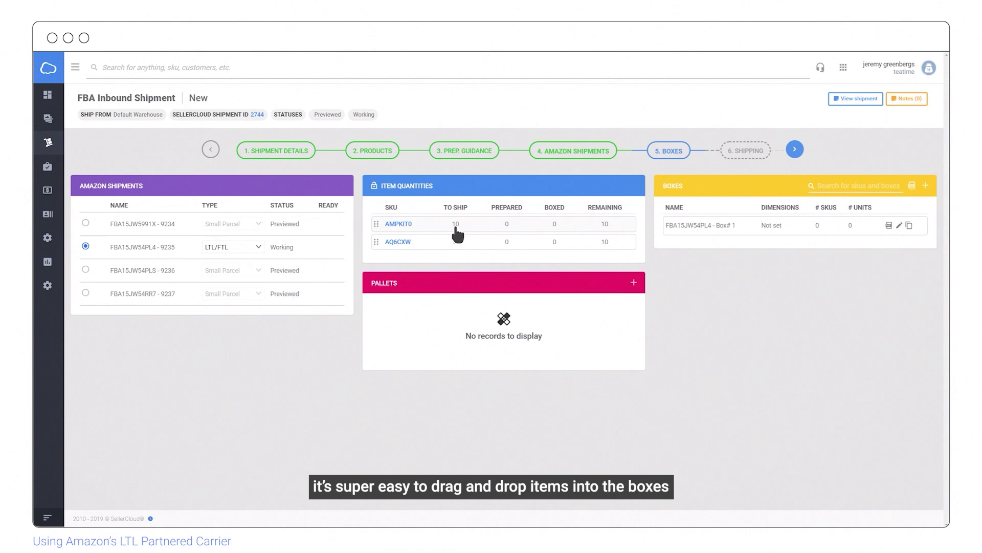
# - Move 5 units of AMPKIT0 into Box# 1
pyautogui.moveTo(458, 235); pyautogui.dragTo(801, 228)
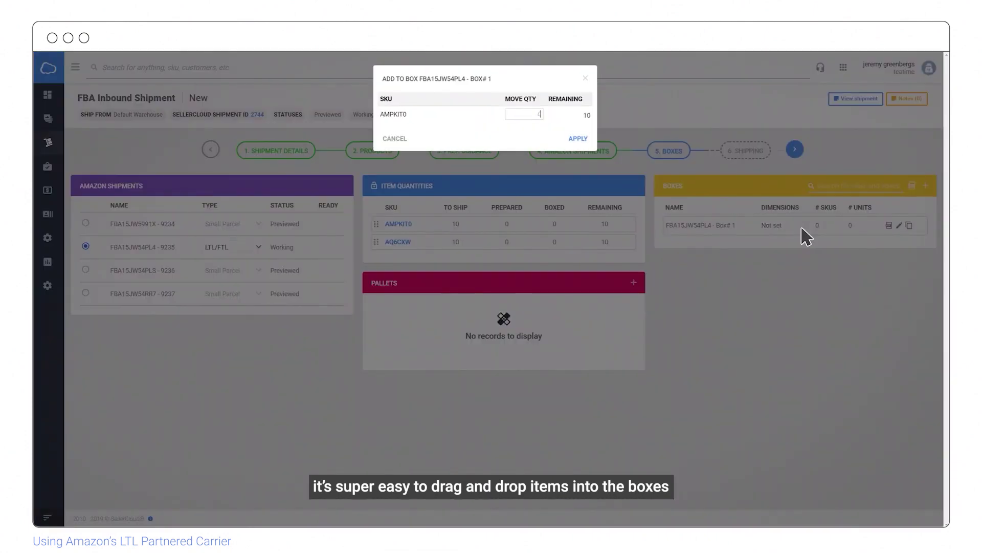
pyautogui.write('5')
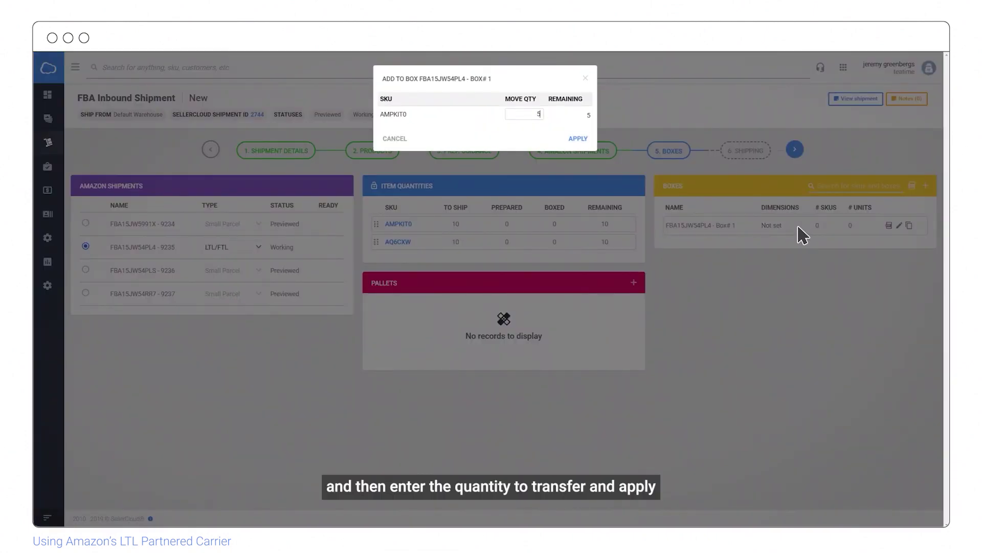
pyautogui.click(578, 139)
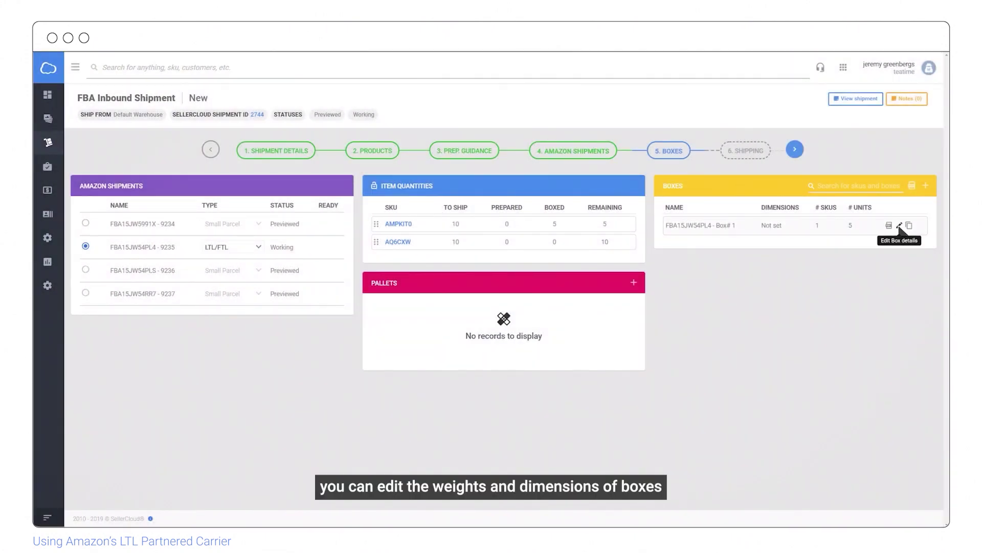
# - Give Box# 1 a 30 lb weight and 10 x 10 x 10 dimensions
pyautogui.click(899, 227)
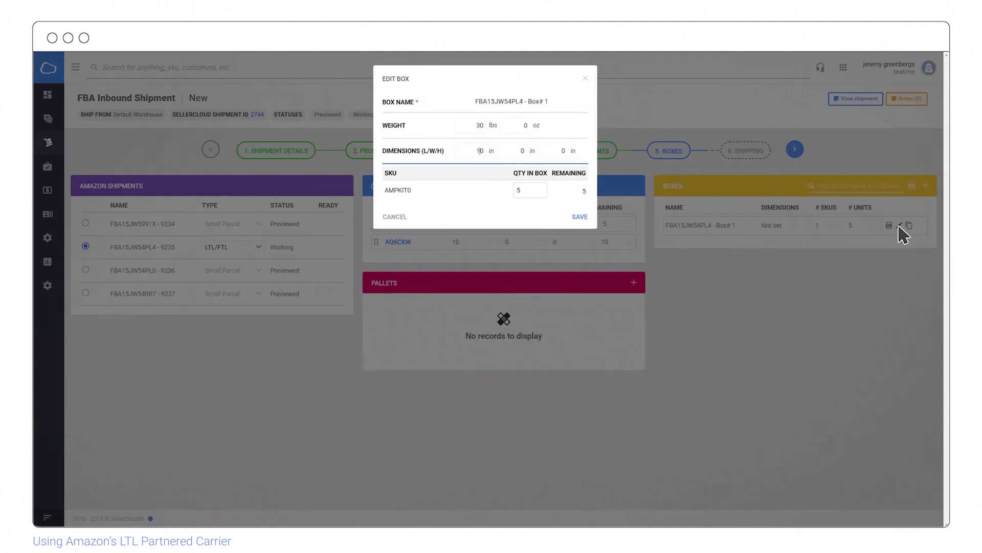
pyautogui.press('Tab')
pyautogui.write('10')
pyautogui.click(580, 217)
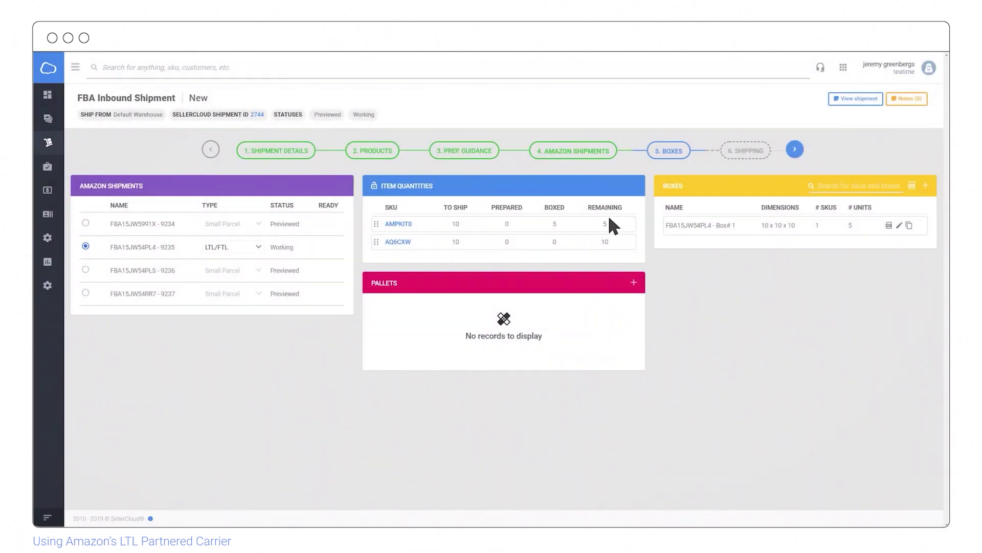
# - Copy Box# 1 with its dimensions and contents as Box# 2
pyautogui.click(909, 227)
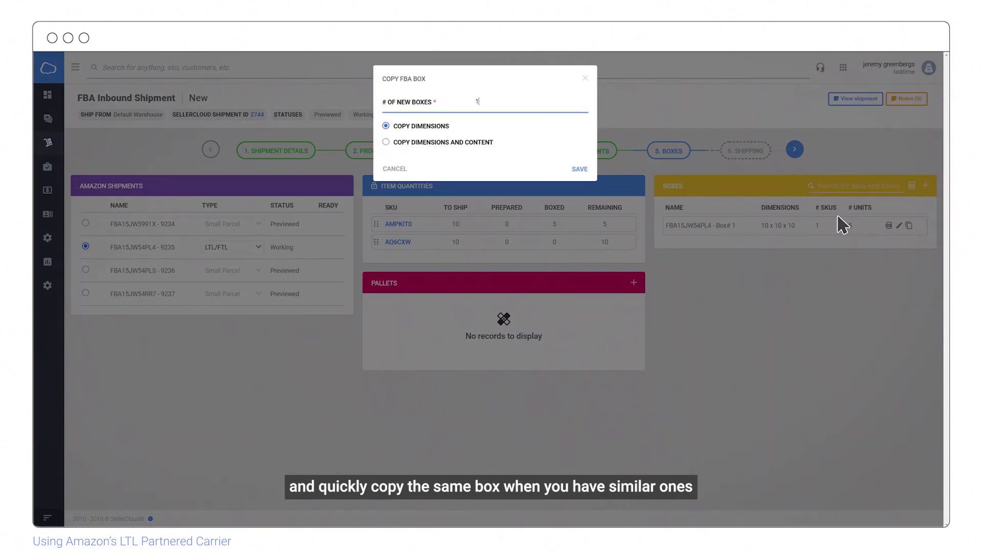
pyautogui.click(386, 143)
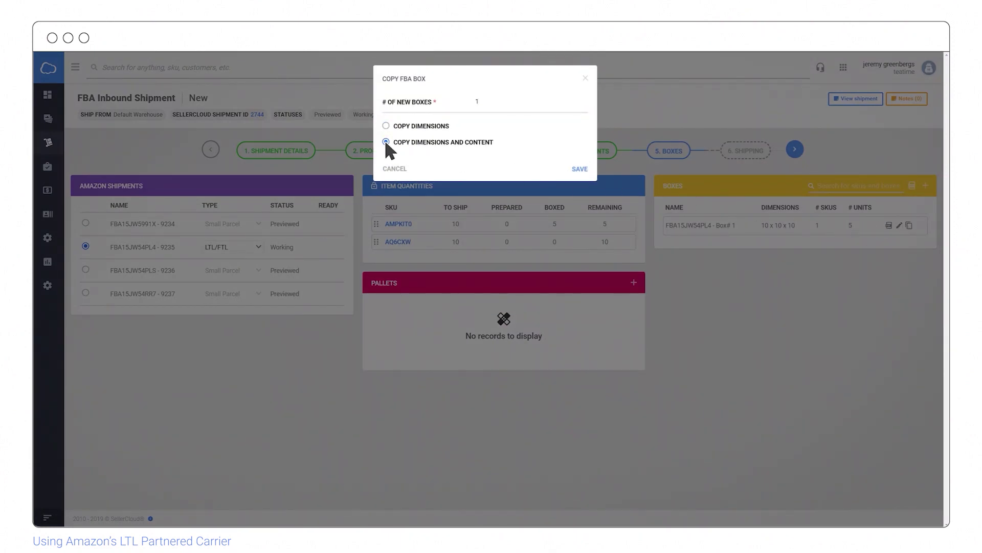
pyautogui.click(580, 170)
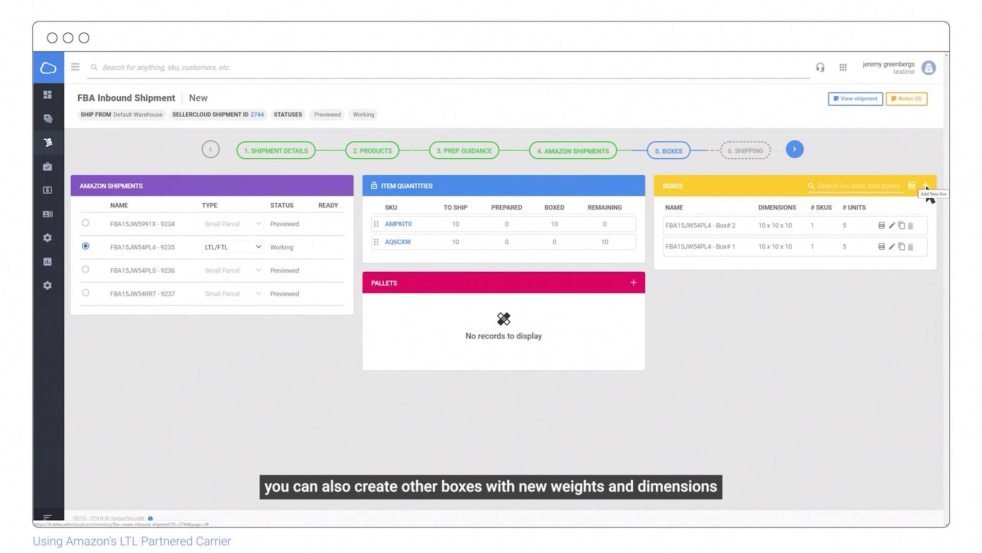
# - Create a 30 lb, 20 x 20 x 20 Box# 3 and pack all 10 AQ6CXW units into it
pyautogui.click(927, 186)
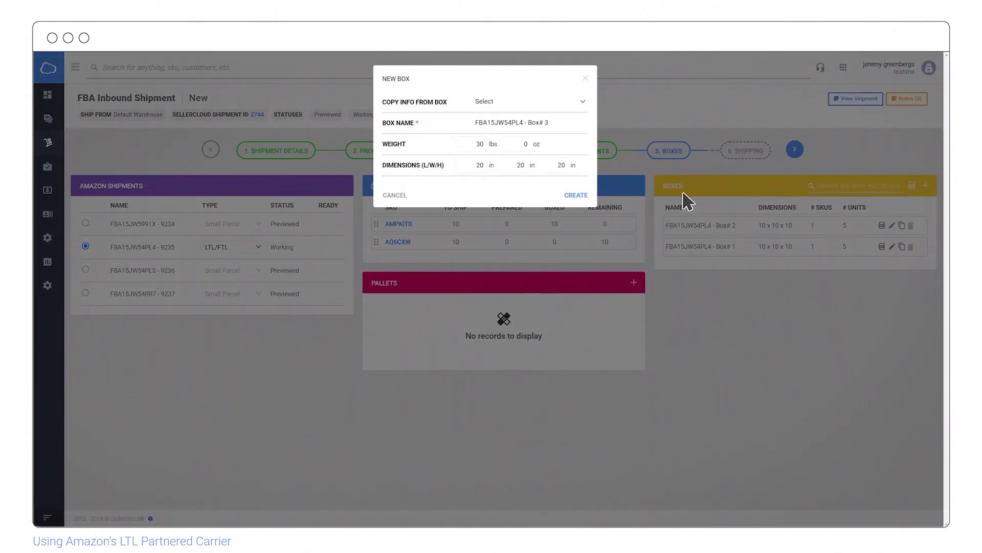
pyautogui.click(578, 195)
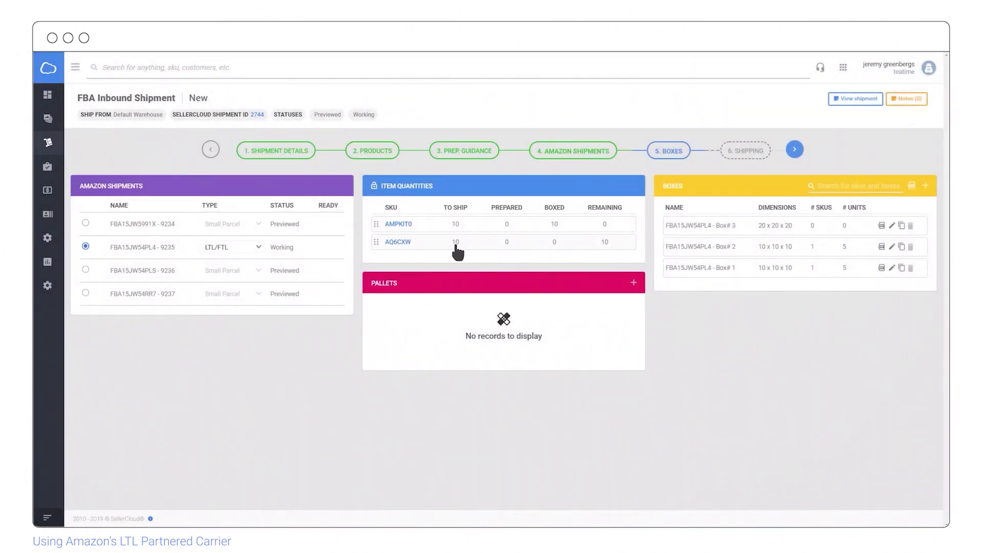
pyautogui.moveTo(457, 250); pyautogui.dragTo(821, 228)
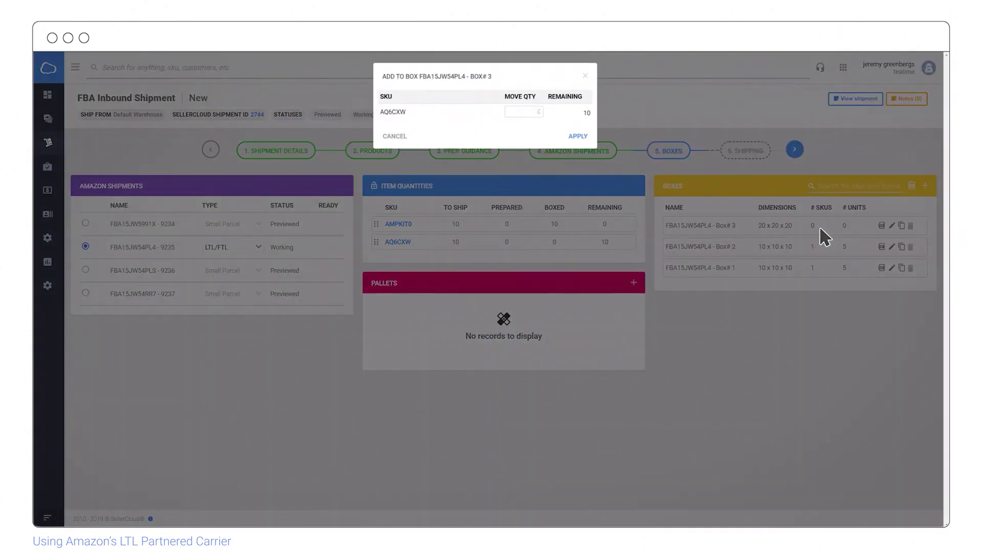
pyautogui.write('10')
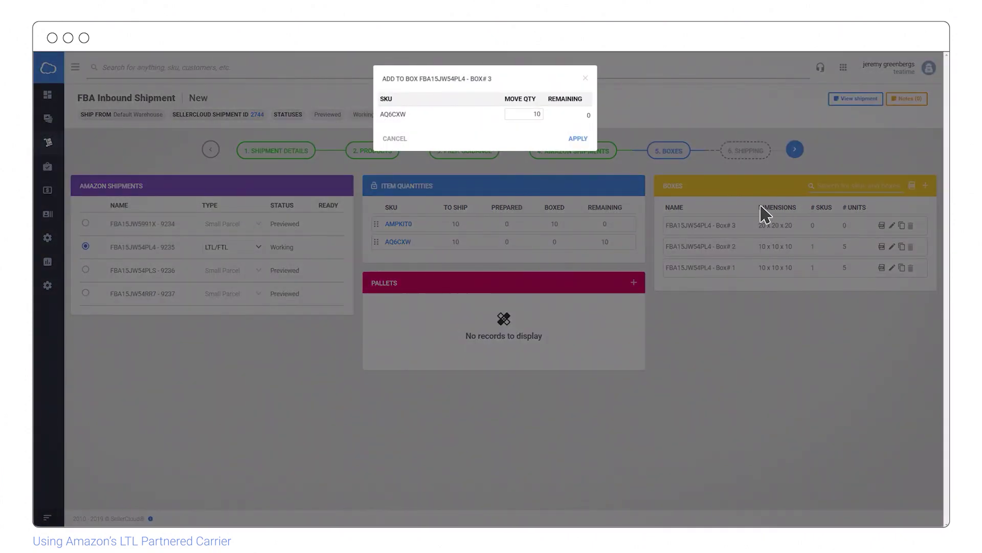
pyautogui.click(579, 139)
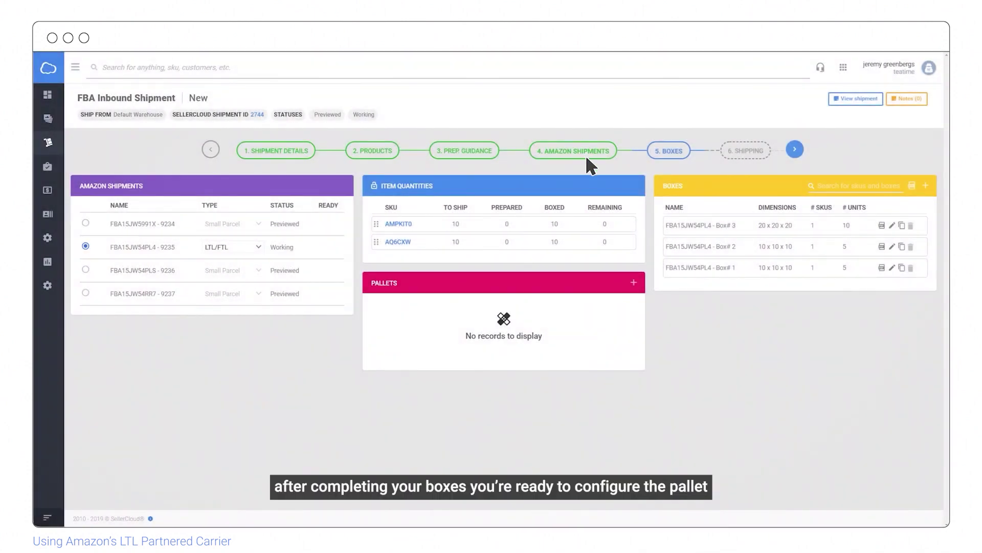
# - Create pallet 163 at 150 lbs and 48 x 40 x 50, then continue to the Shipping step
pyautogui.click(634, 283)
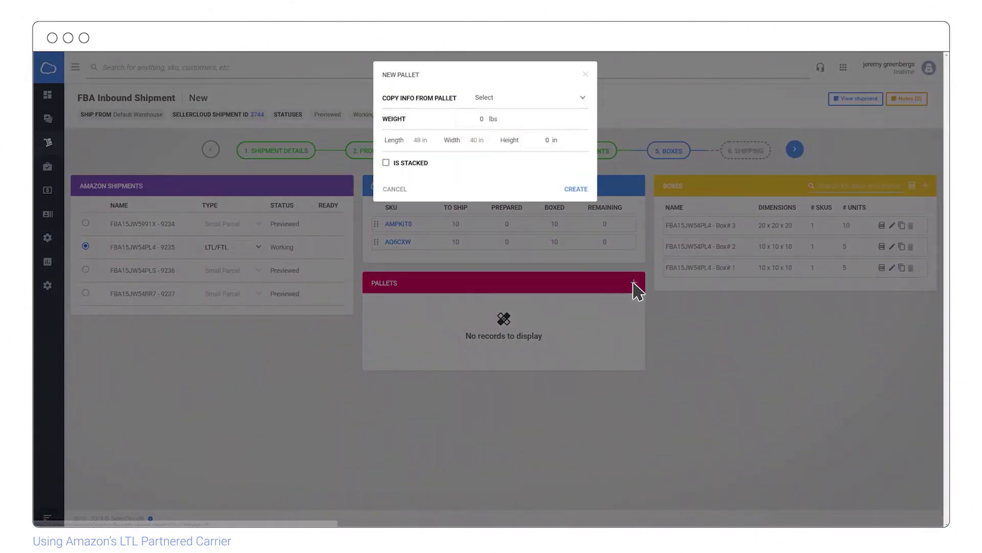
pyautogui.write('15')
pyautogui.press('Tab')
pyautogui.write('5')
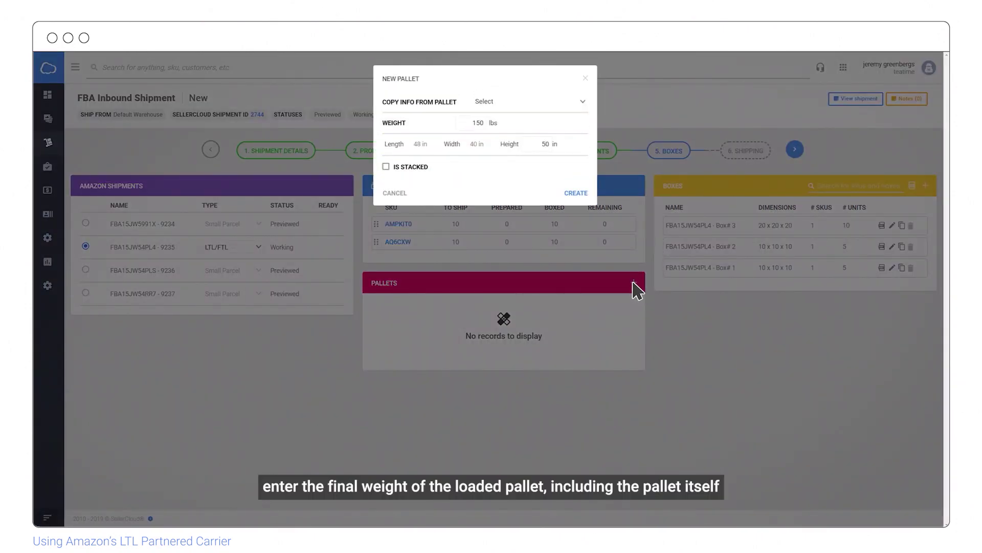
pyautogui.click(578, 191)
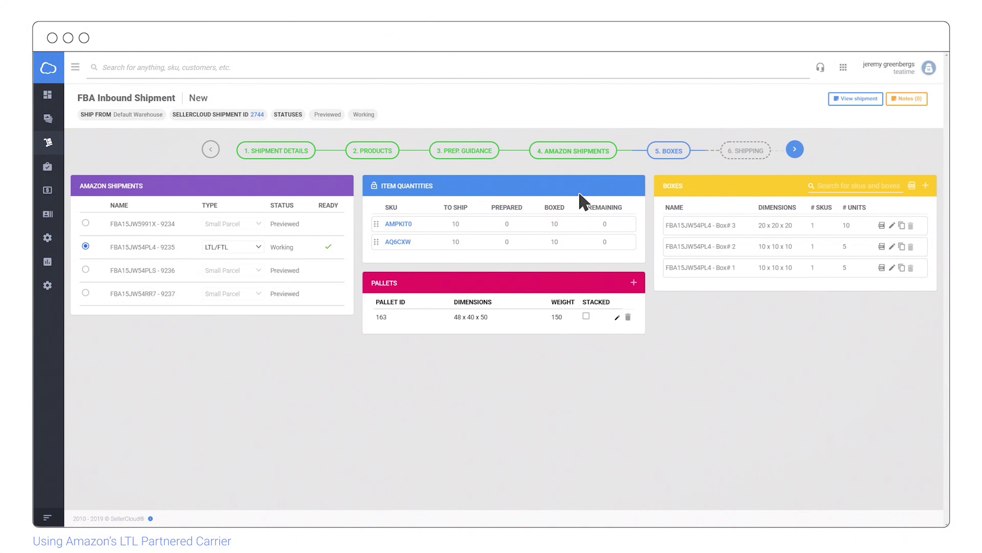
pyautogui.click(795, 150)
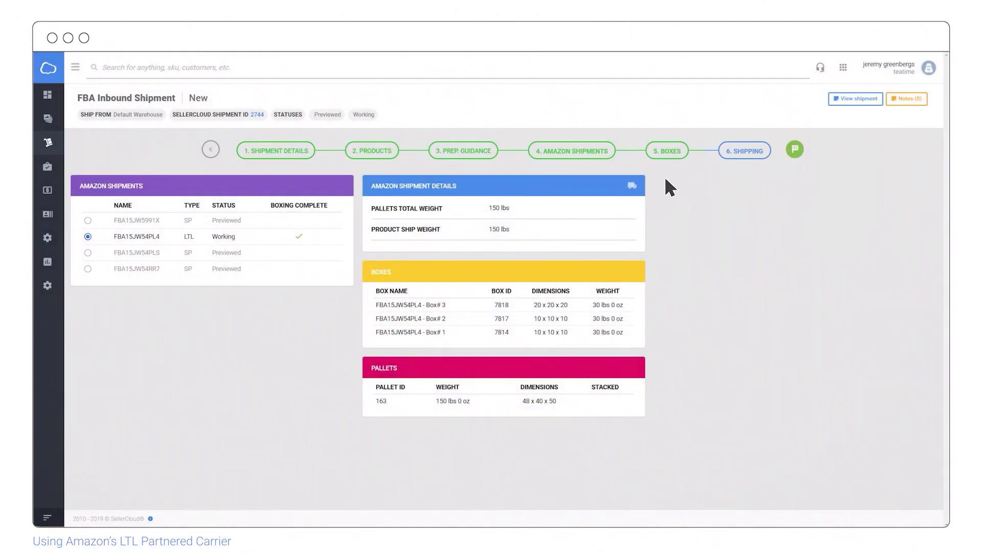
# - Choose Amazon-partnered shipping, fill contact details from a saved address, and set freight ready date 12/3/2019
pyautogui.click(632, 188)
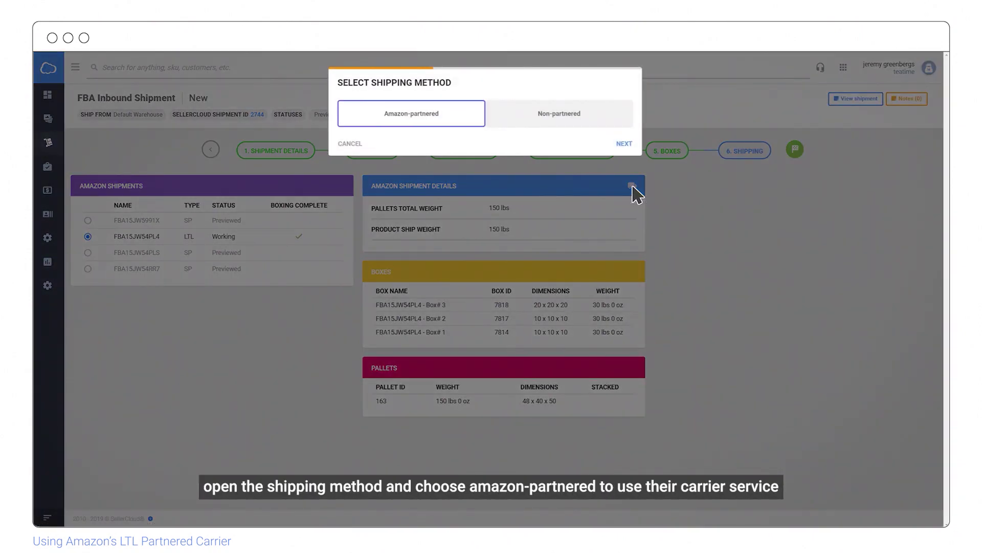
pyautogui.click(624, 143)
pyautogui.click(626, 107)
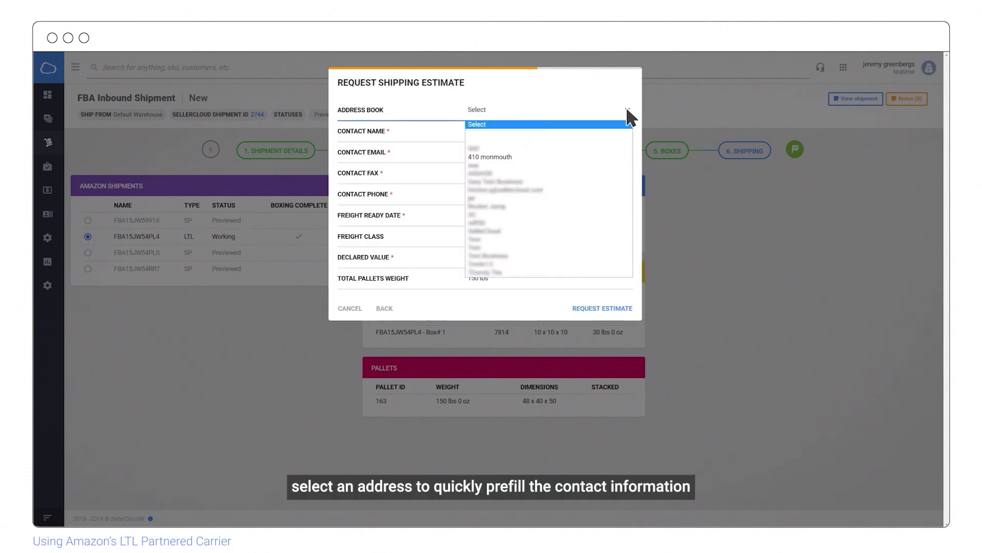
pyautogui.click(575, 155)
pyautogui.press('Tab')
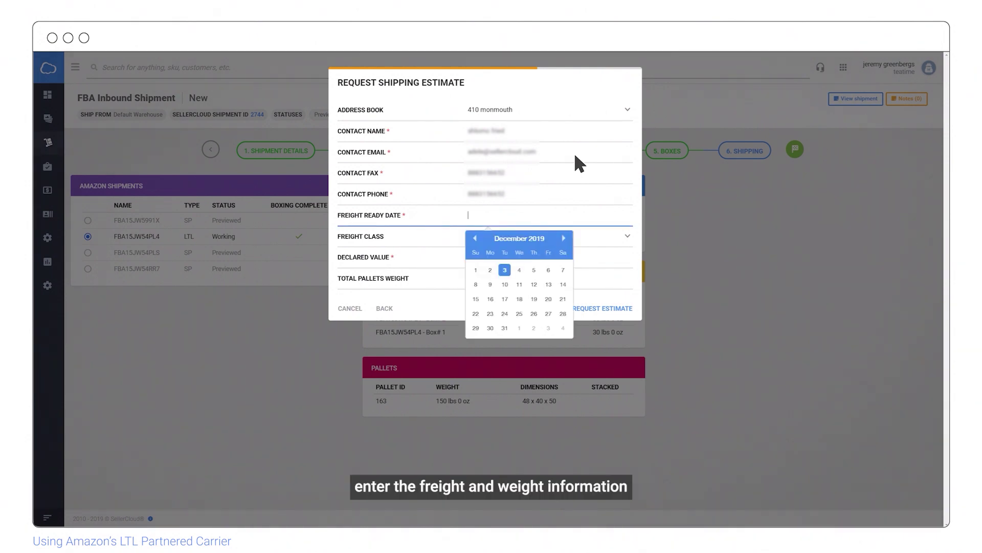
pyautogui.press('Return')
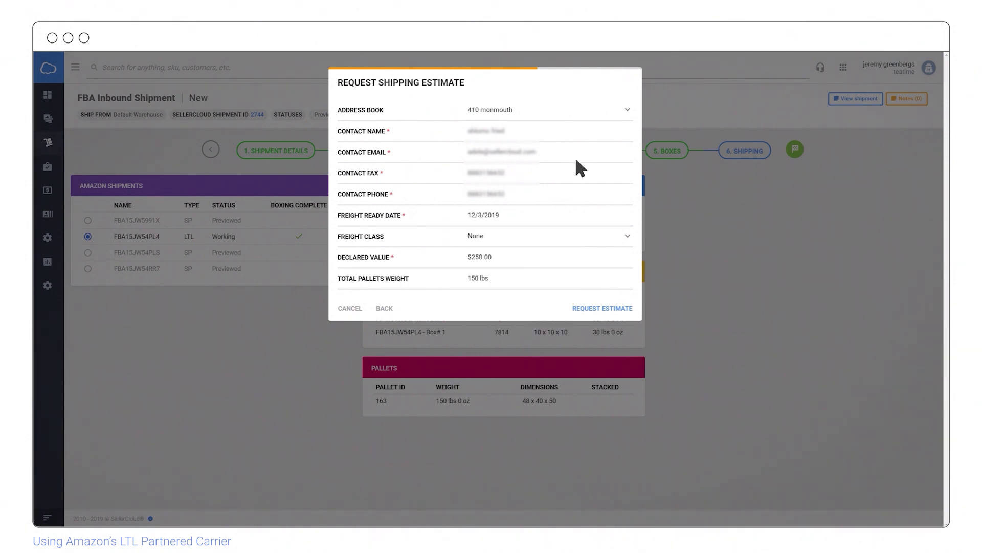
# - Request the $89.45 Amazon estimate, confirm it, and refresh until its status reads Confirmed
pyautogui.click(609, 309)
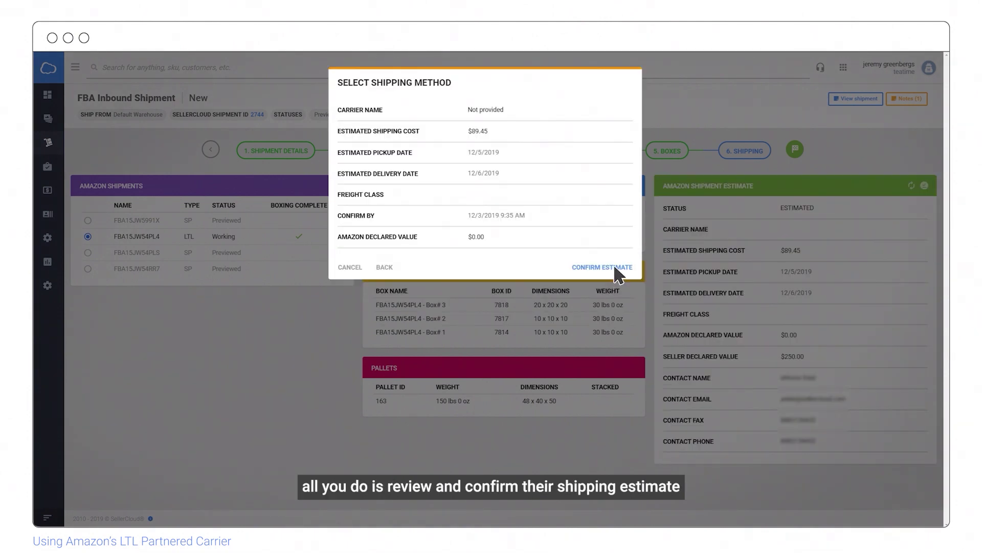
pyautogui.click(615, 268)
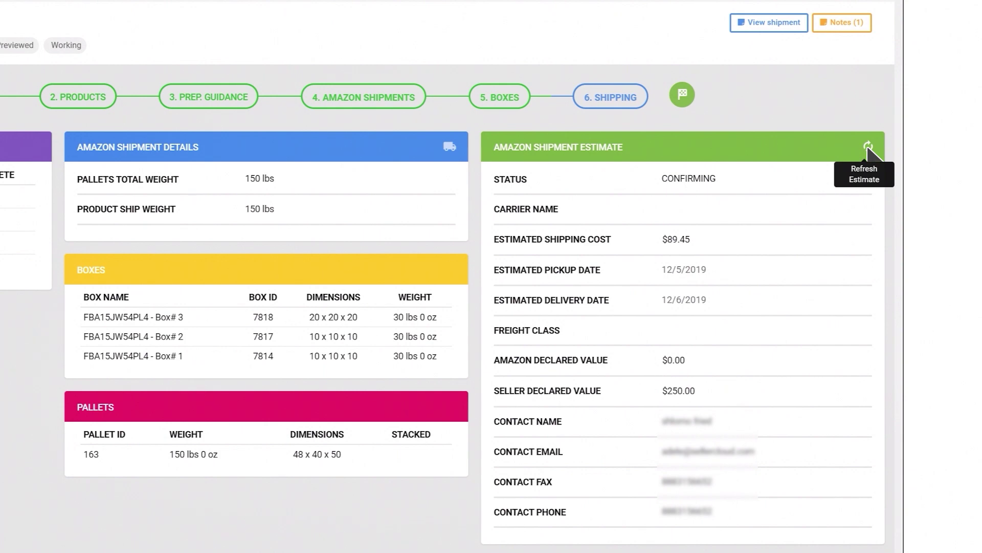
pyautogui.click(868, 147)
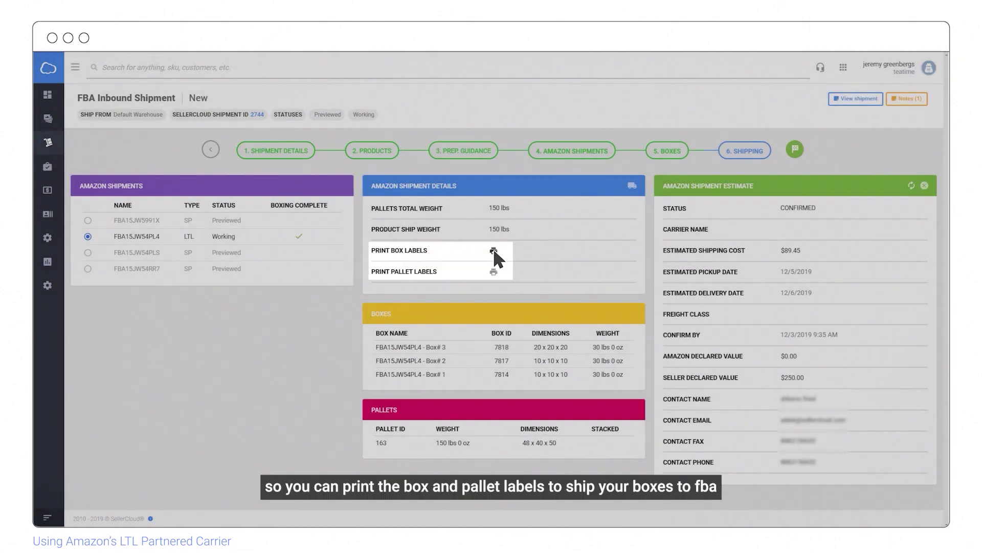
# - Print the box labels and pallet labels as PDFs for shipment FBA15JW54PL4
pyautogui.click(494, 251)
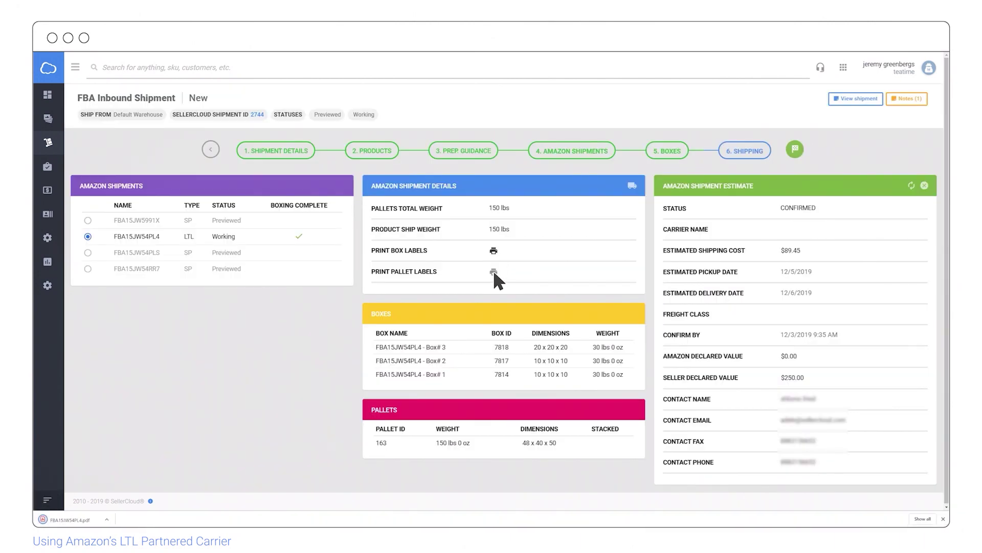
pyautogui.click(494, 272)
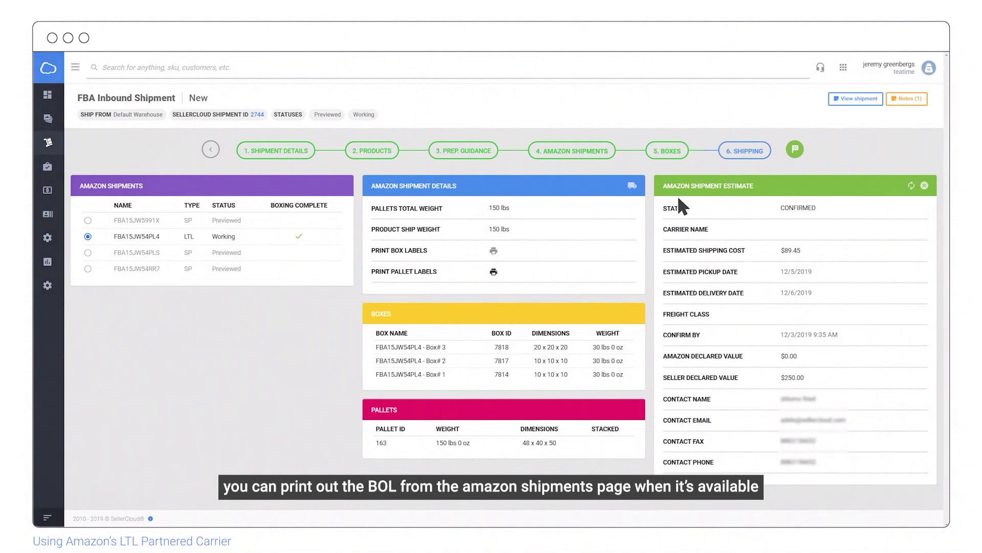
# - Mark Amazon shipment FBA15JW54PL4 as shipped, completing inbound shipment #2744
pyautogui.click(795, 151)
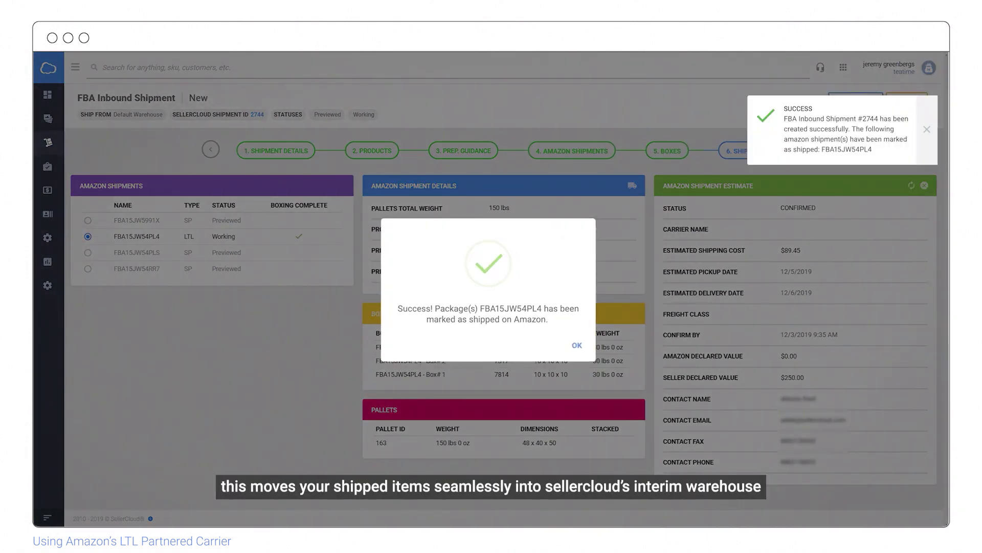